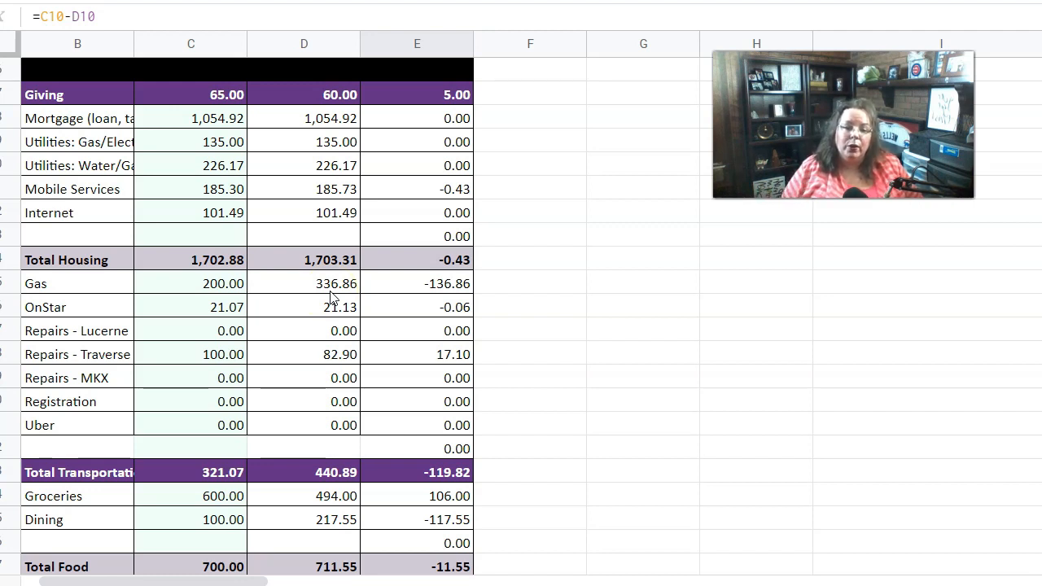
Step: Review the Transportation and Insurance spending, and inspect the actual amount for Other Supplies under Pets
click(331, 295)
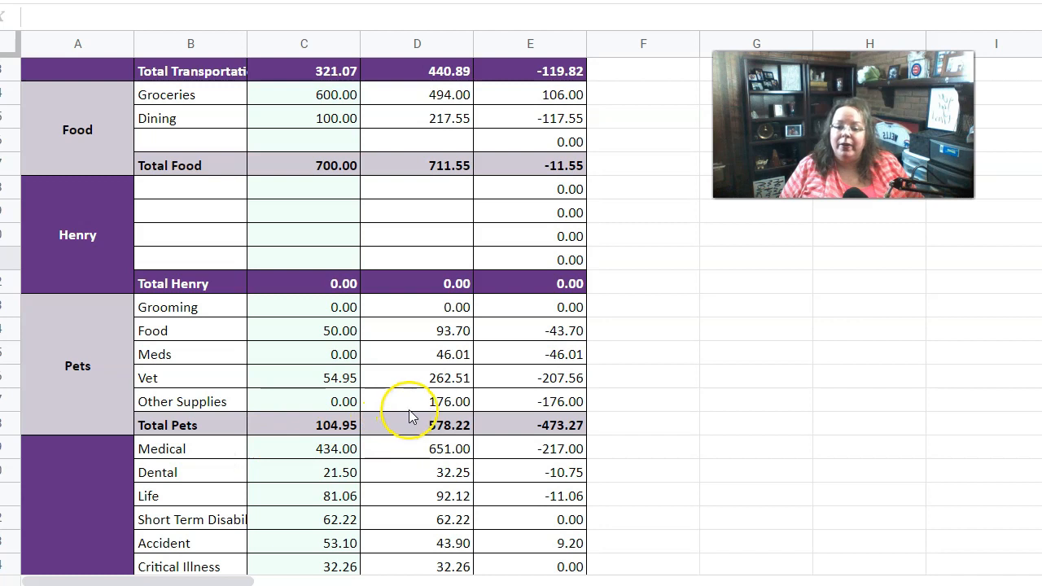
click(437, 403)
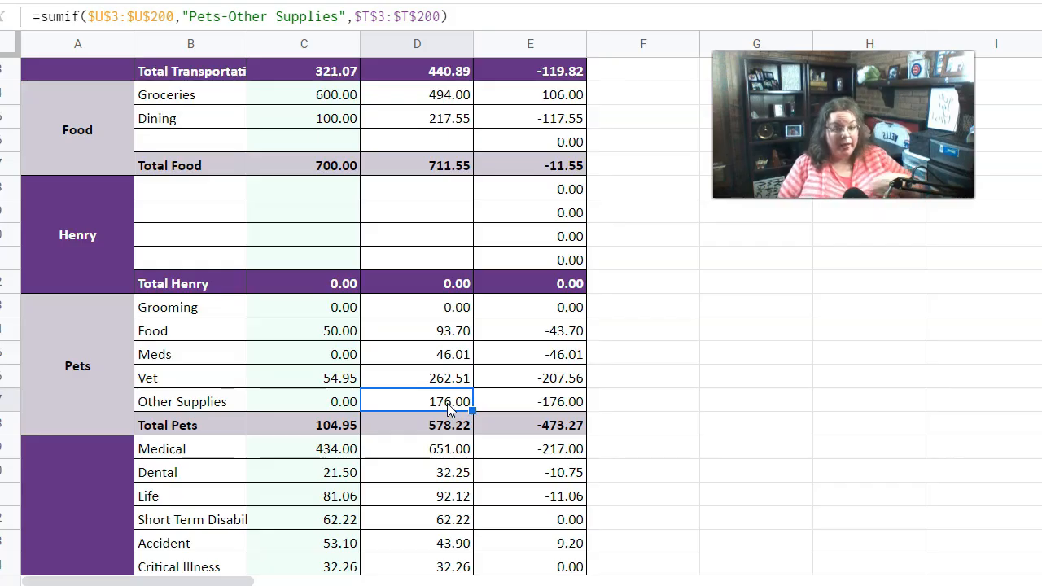
click(447, 403)
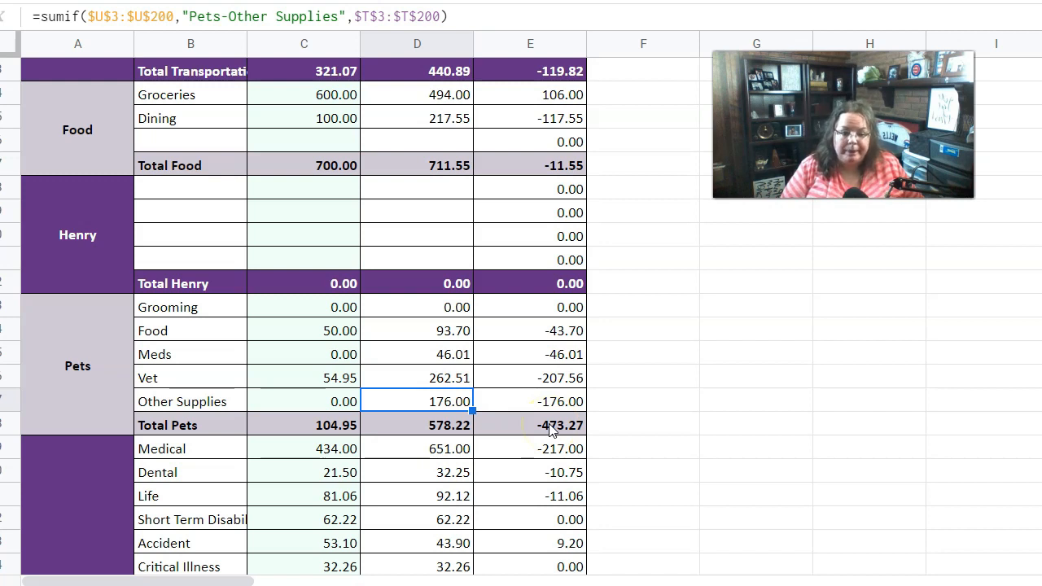
scroll(550, 432, down, 5)
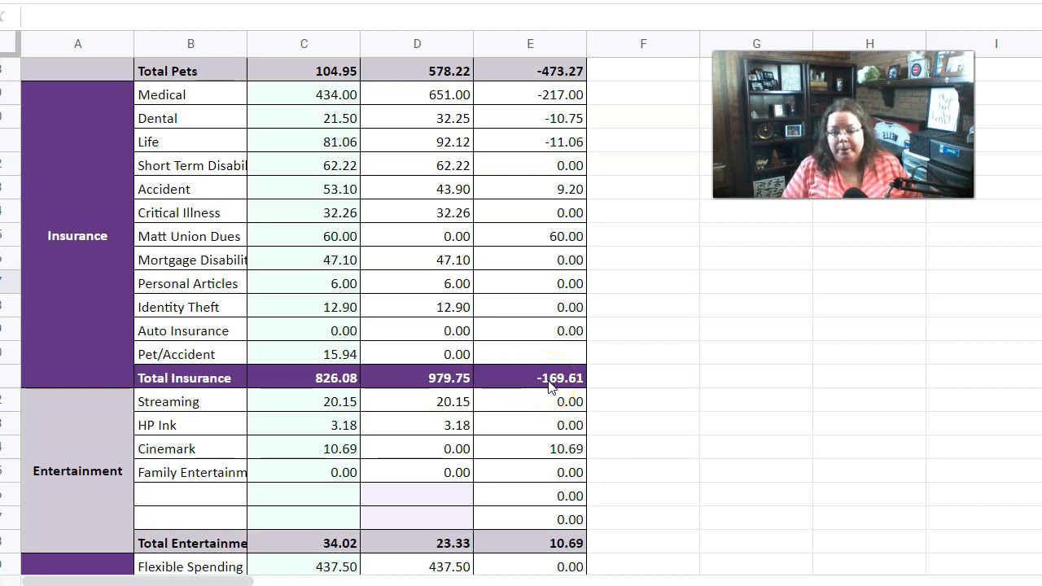
click(1041, 425)
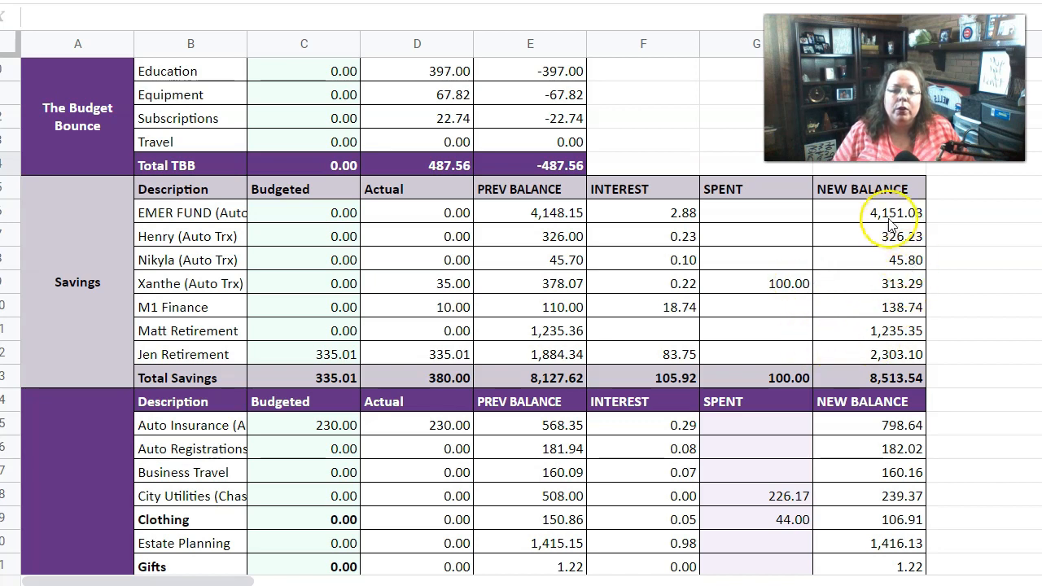
Step: Examine the new balances of the first four Savings accounts and the emergency fund's spent cell
drag(889, 218, 899, 289)
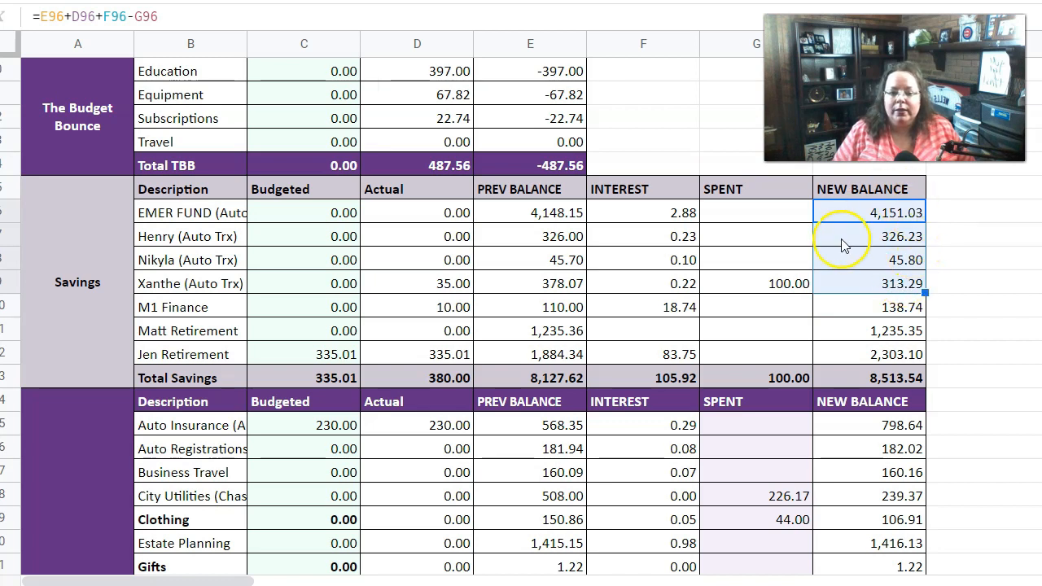
click(742, 210)
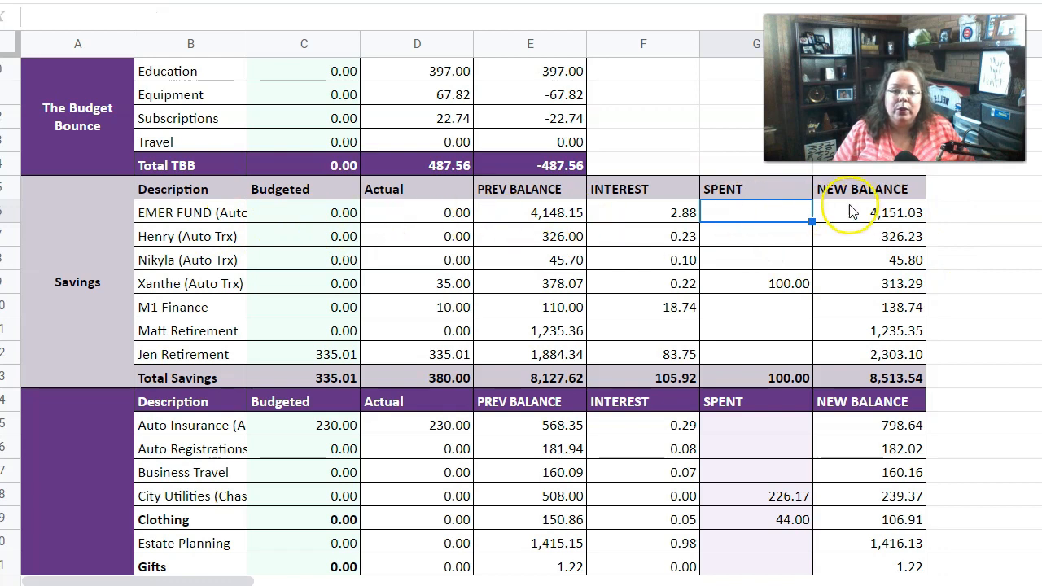
click(737, 215)
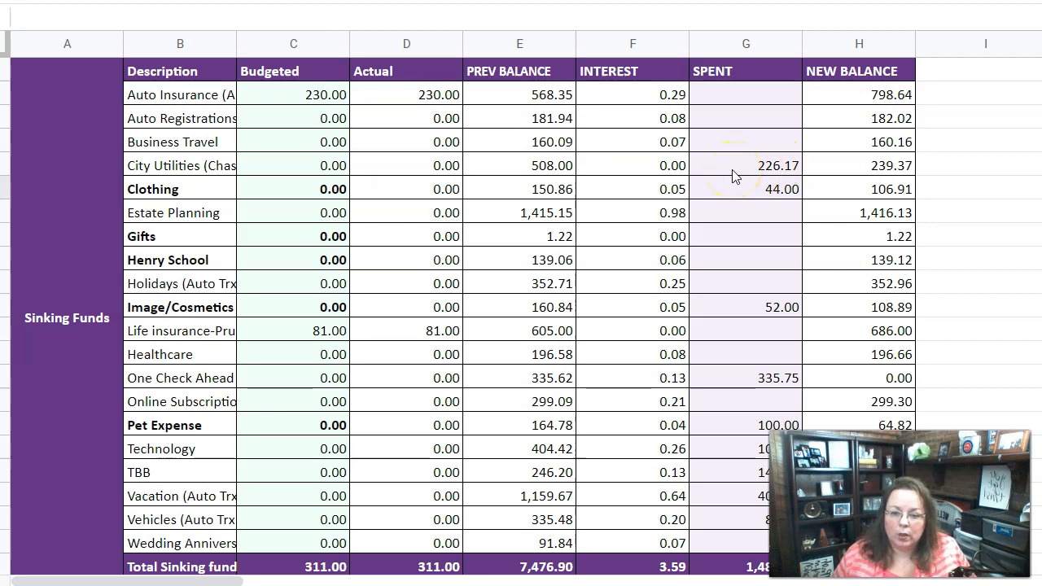
Step: Inspect the spent amounts of the Sinking Funds from Clothing to Vehicles, and check the Sinking Funds actual income formula
click(780, 191)
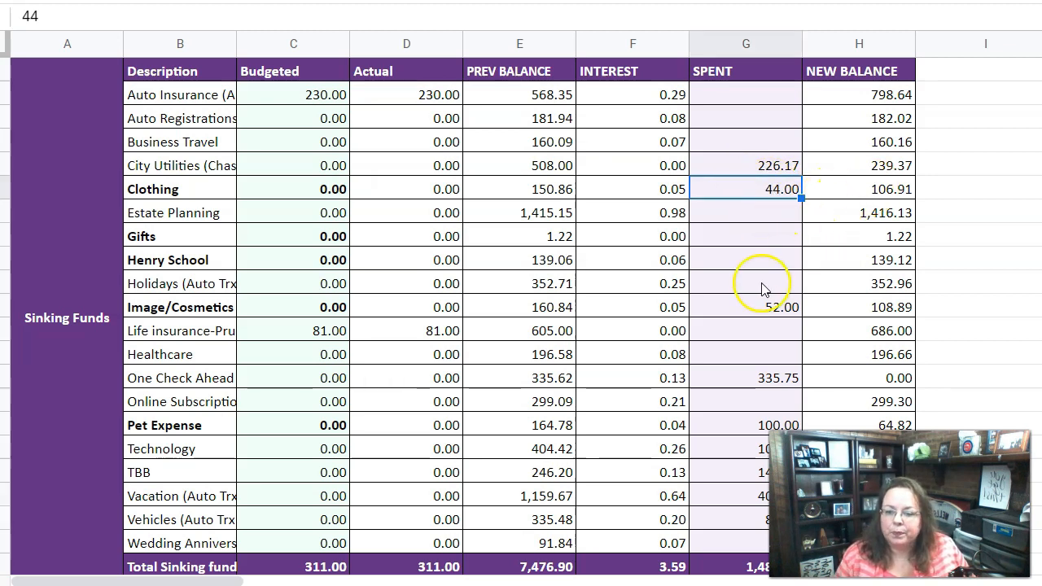
click(763, 308)
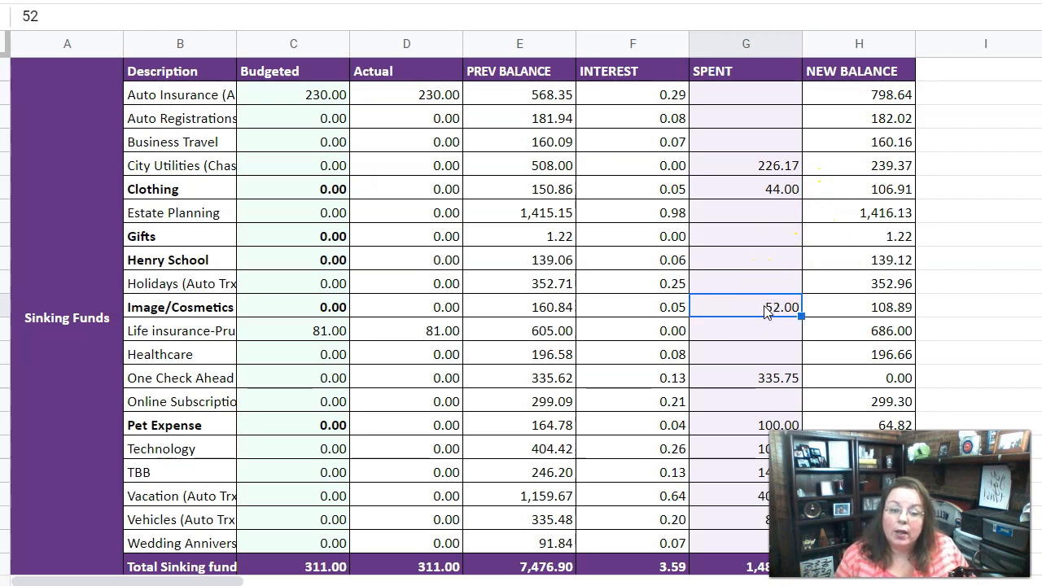
click(757, 379)
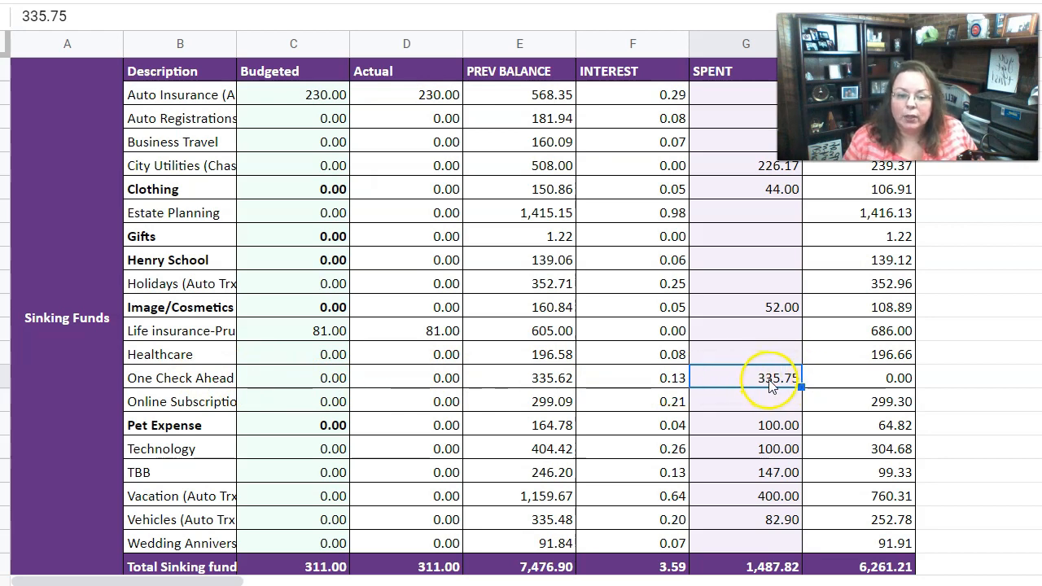
click(785, 431)
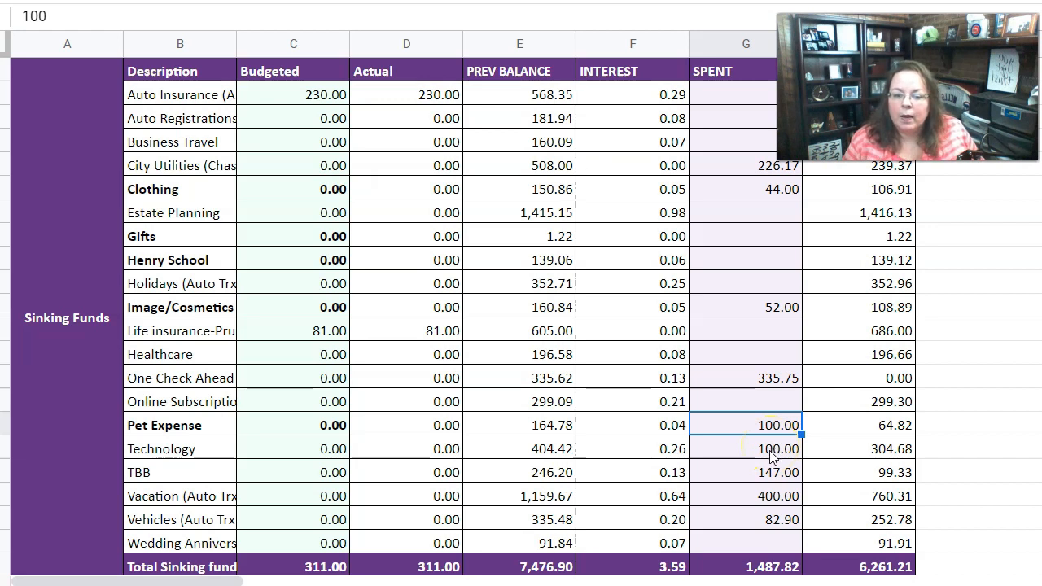
click(770, 456)
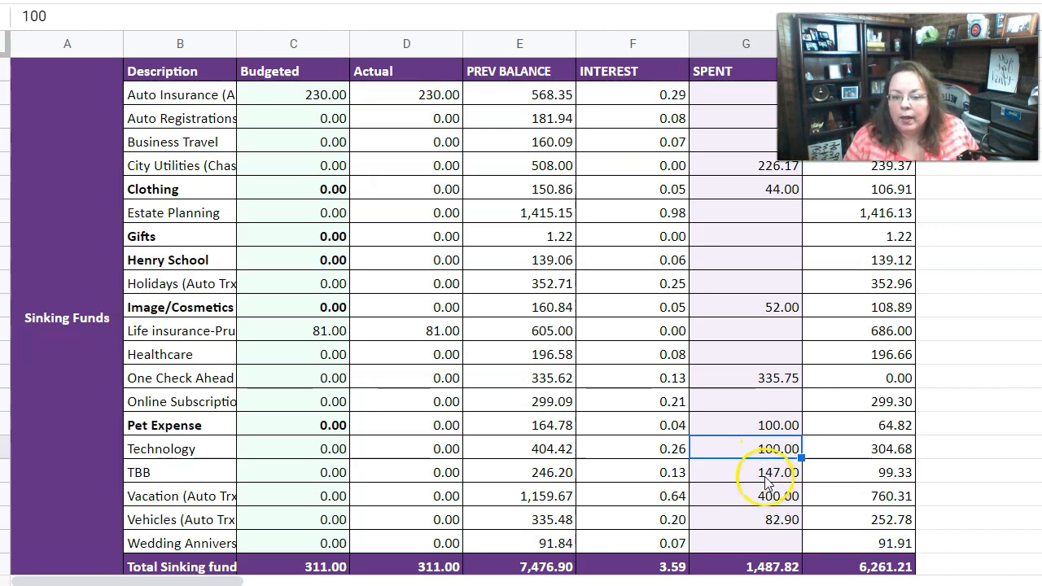
click(765, 474)
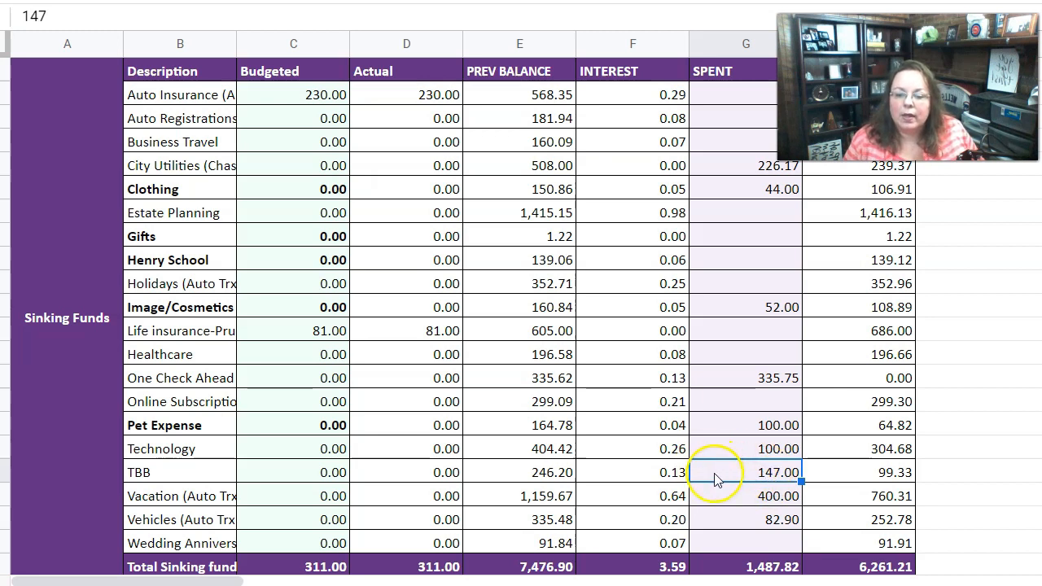
click(766, 499)
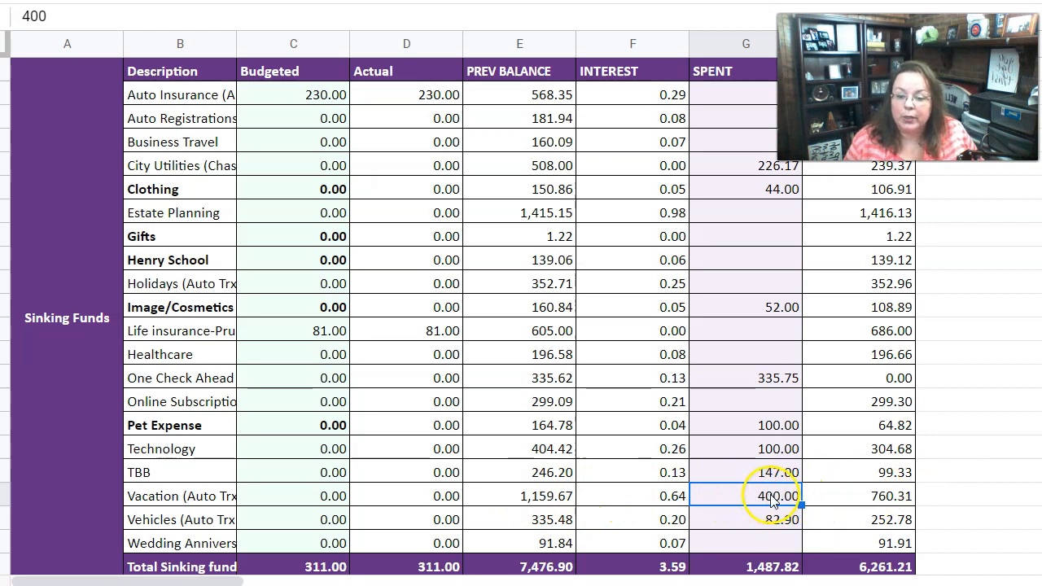
click(771, 525)
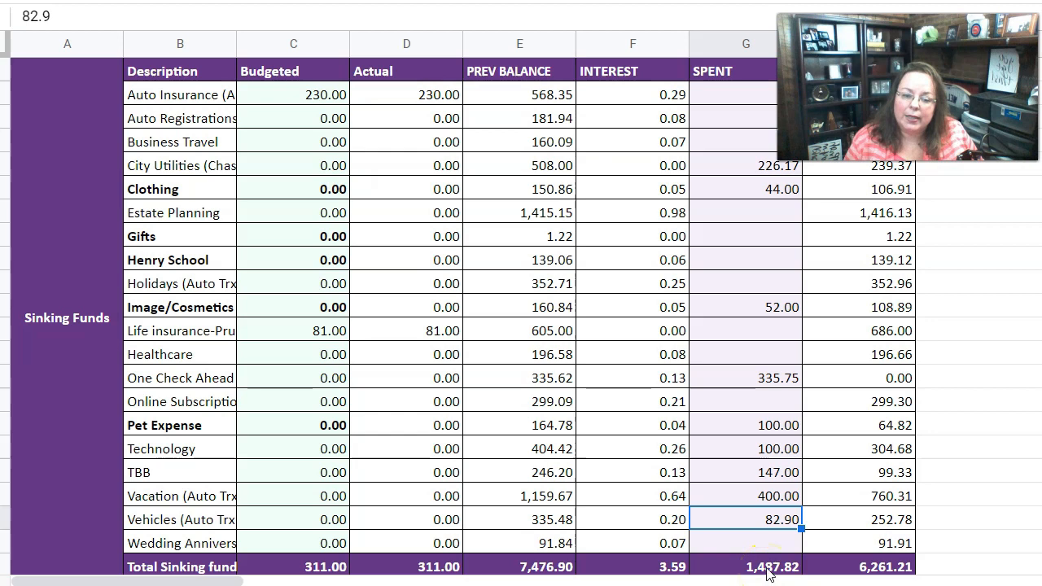
scroll(463, 318, up, 10)
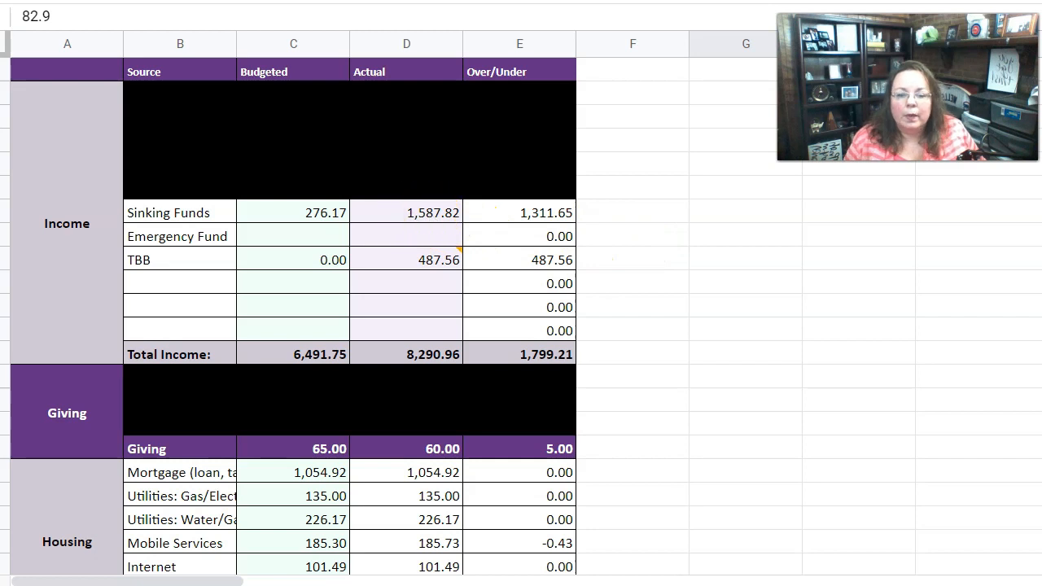
click(428, 214)
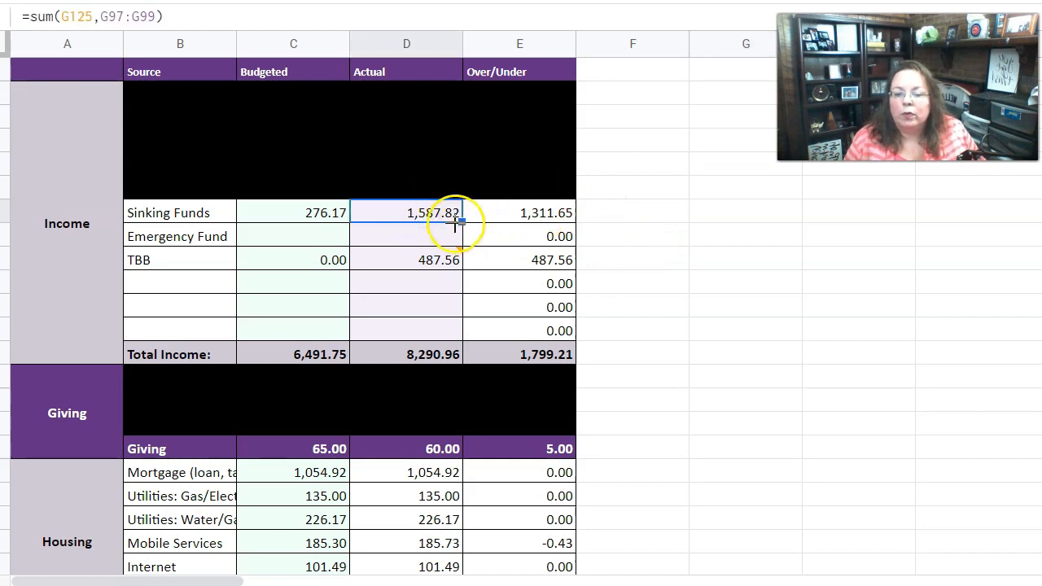
Step: Examine the paid-off debts in the Debt section, highlighting the names in both columns of the list
scroll(456, 326, down, 20)
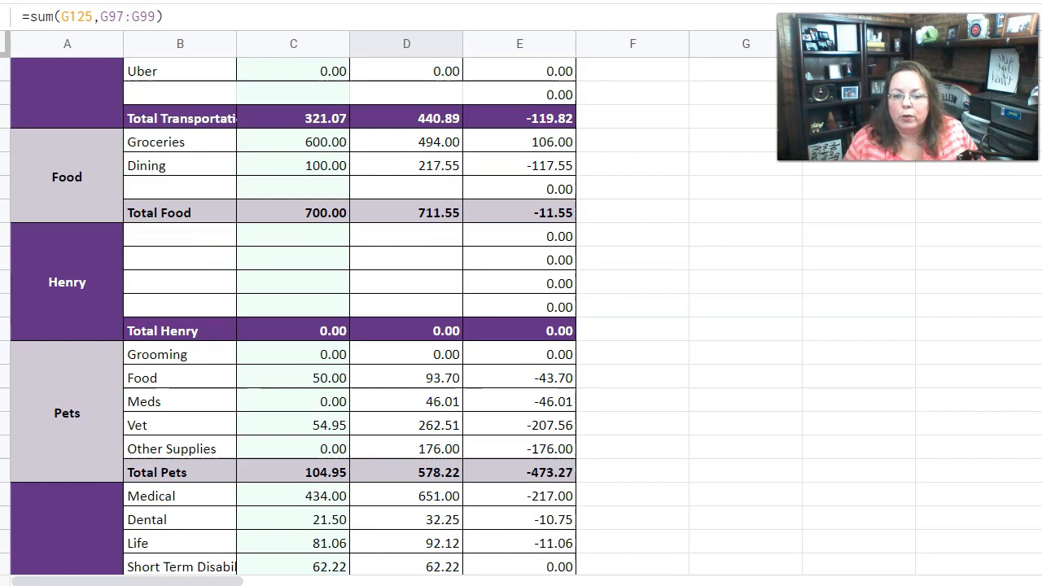
scroll(456, 326, down, 4)
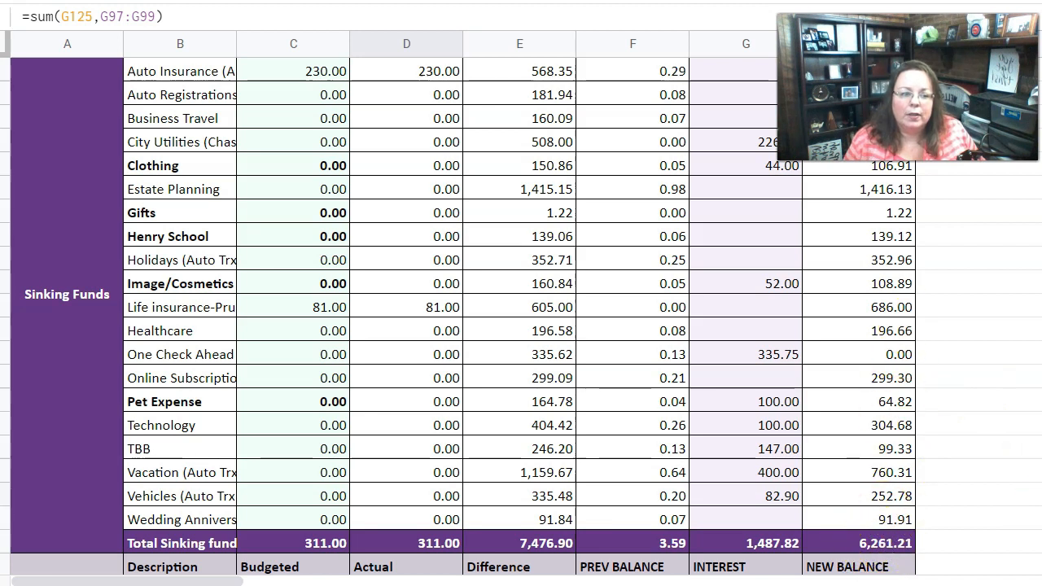
scroll(522, 310, down, 1)
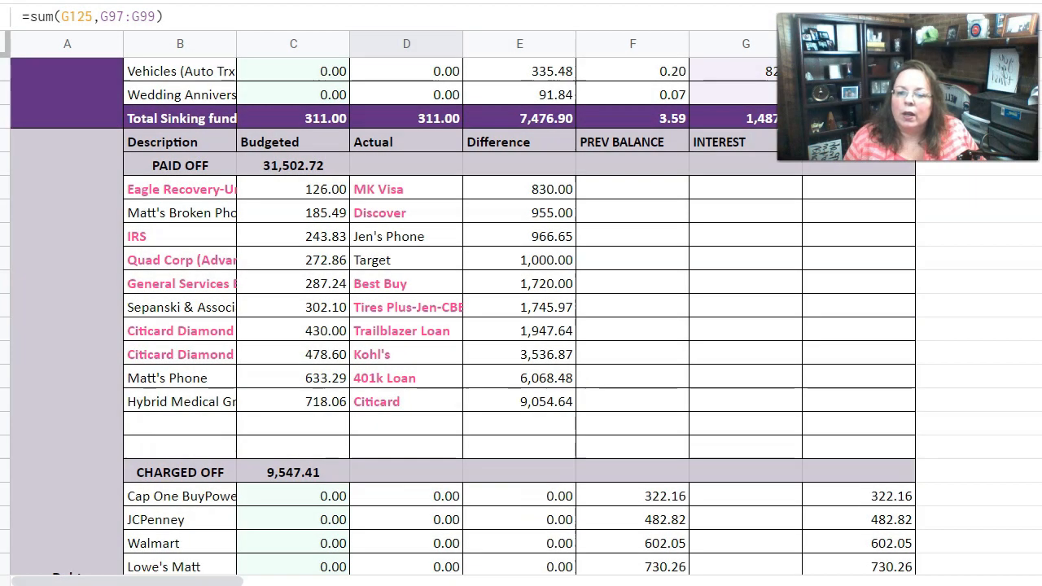
scroll(521, 310, down, 1)
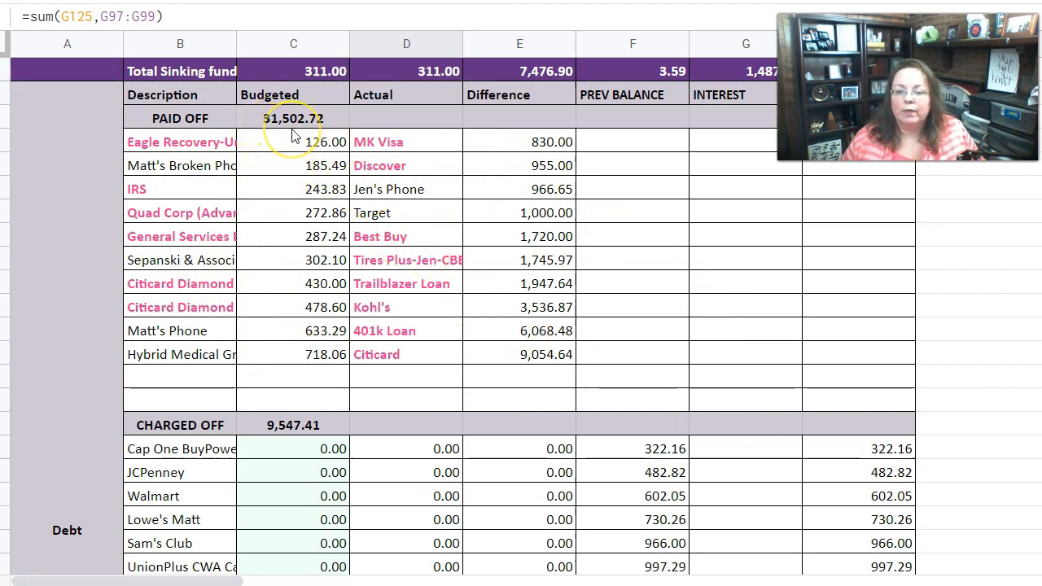
drag(174, 144, 191, 355)
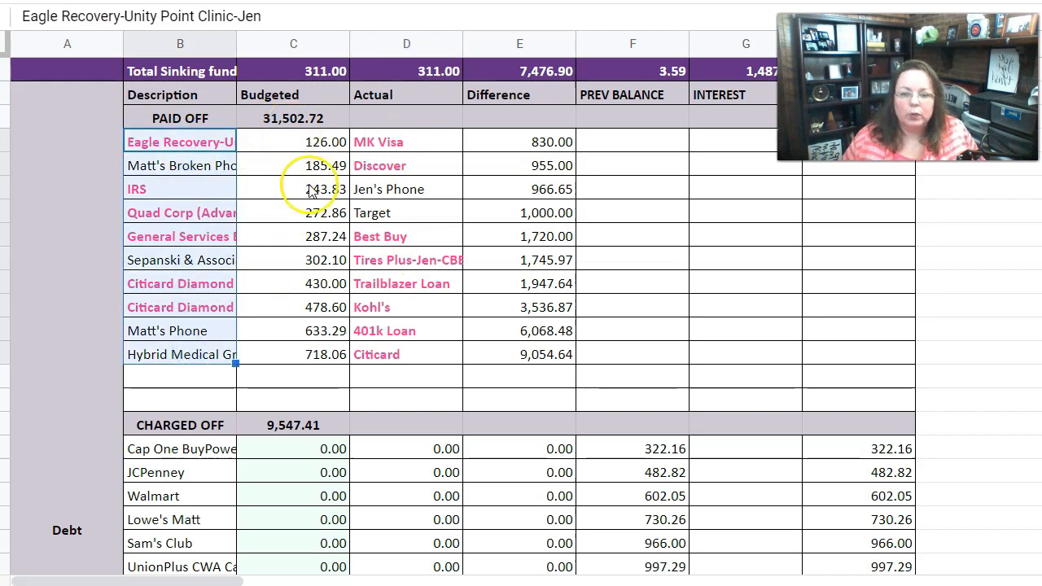
click(424, 127)
drag(425, 163, 412, 309)
scroll(413, 308, up, 6)
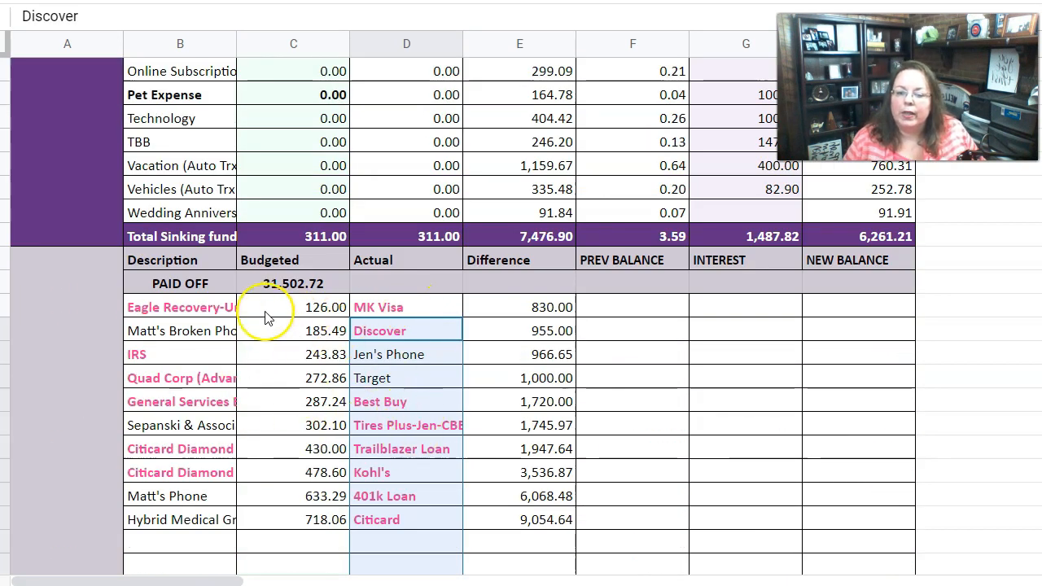
Step: Review the charged-off and actively paid debts, inspecting the actual payments for Child Support 1 to 3
scroll(502, 356, down, 4)
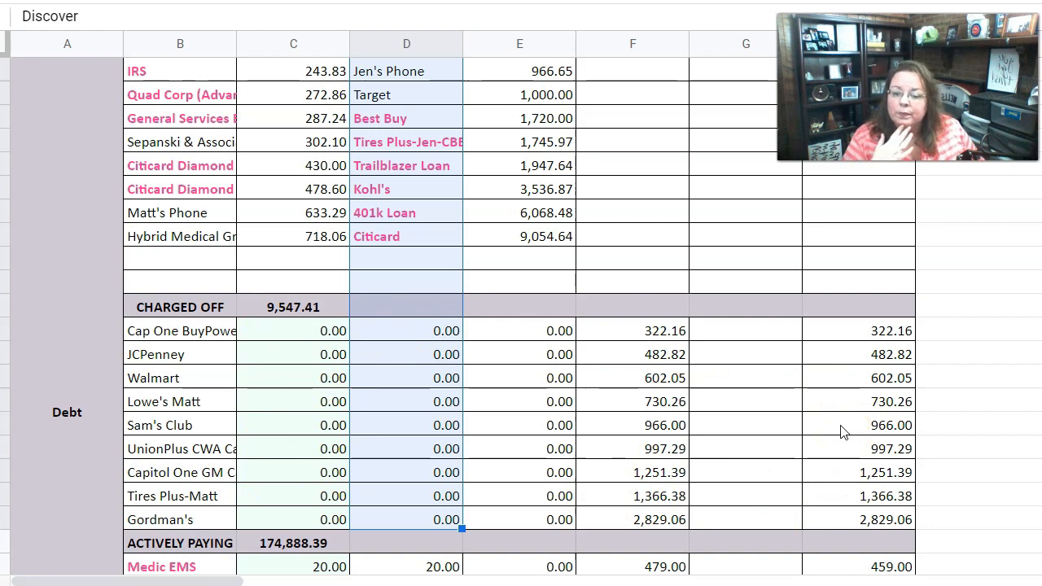
scroll(843, 431, down, 3)
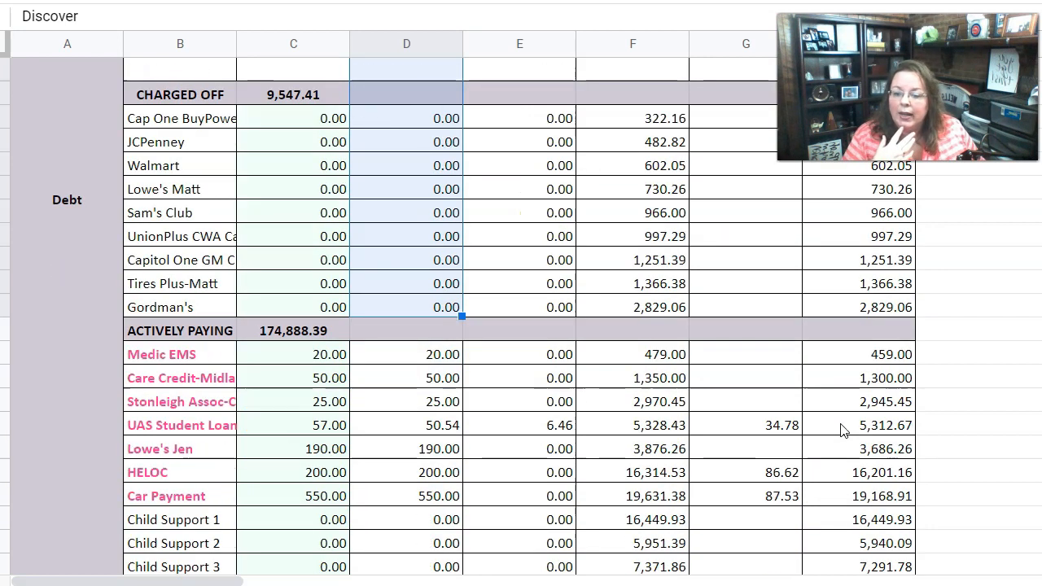
scroll(843, 431, down, 1)
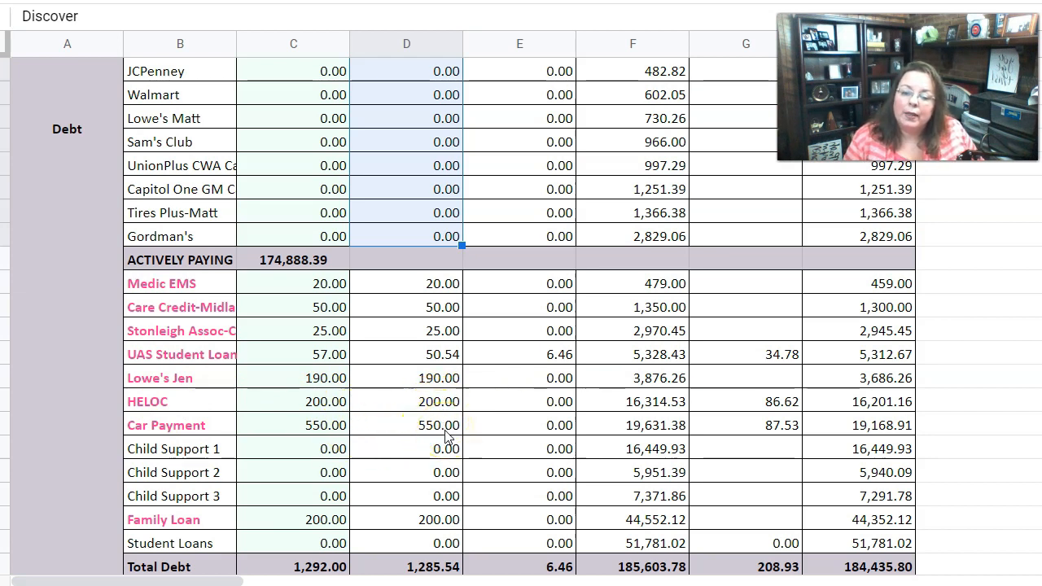
drag(446, 449, 446, 497)
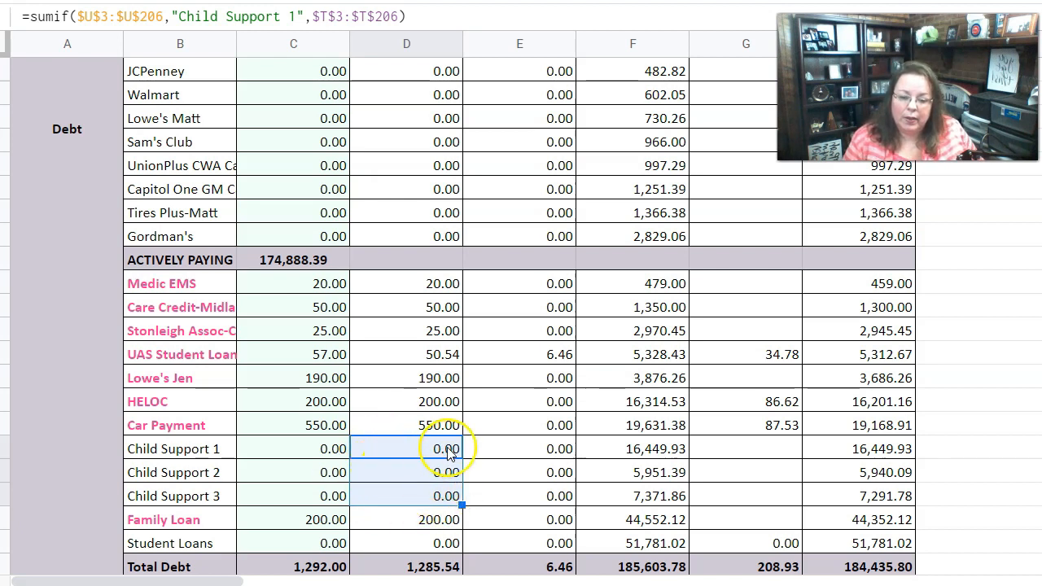
click(429, 521)
drag(426, 449, 430, 496)
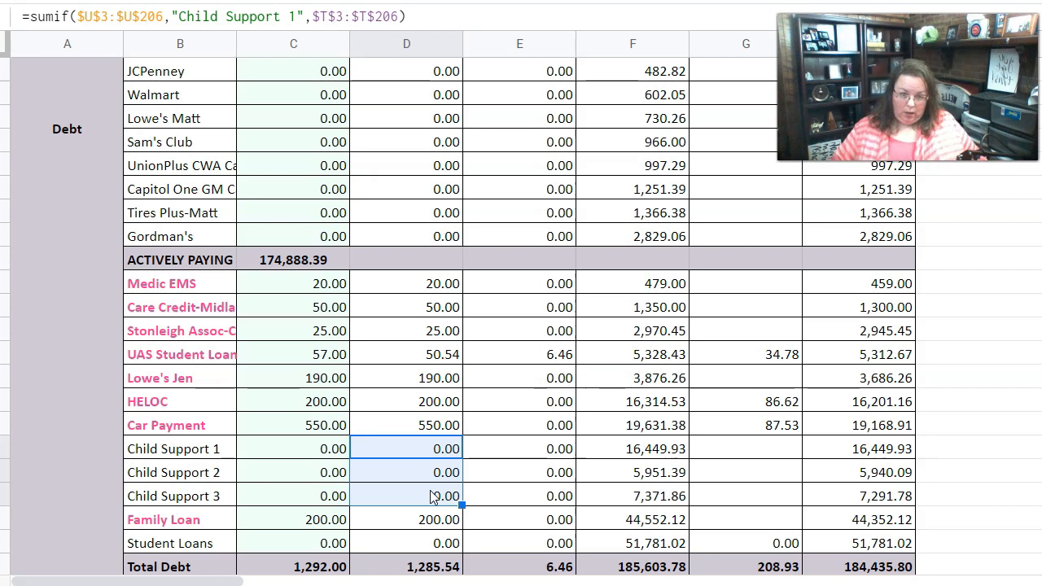
click(434, 449)
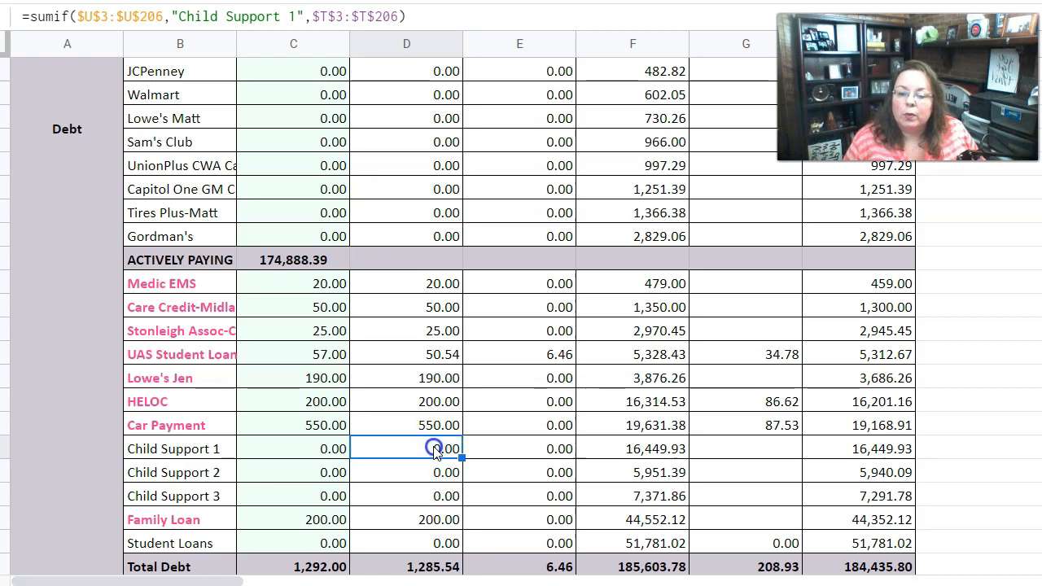
click(430, 498)
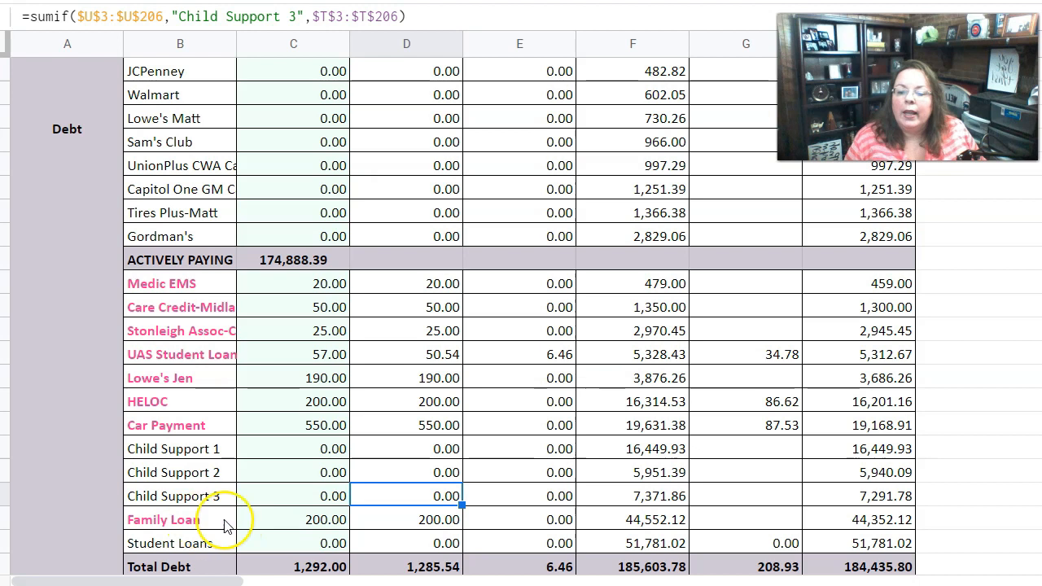
Step: Inspect the actual payments for Family Loan, Student Loans and Total Debt, and view the budget summary beneath them
click(416, 522)
click(416, 543)
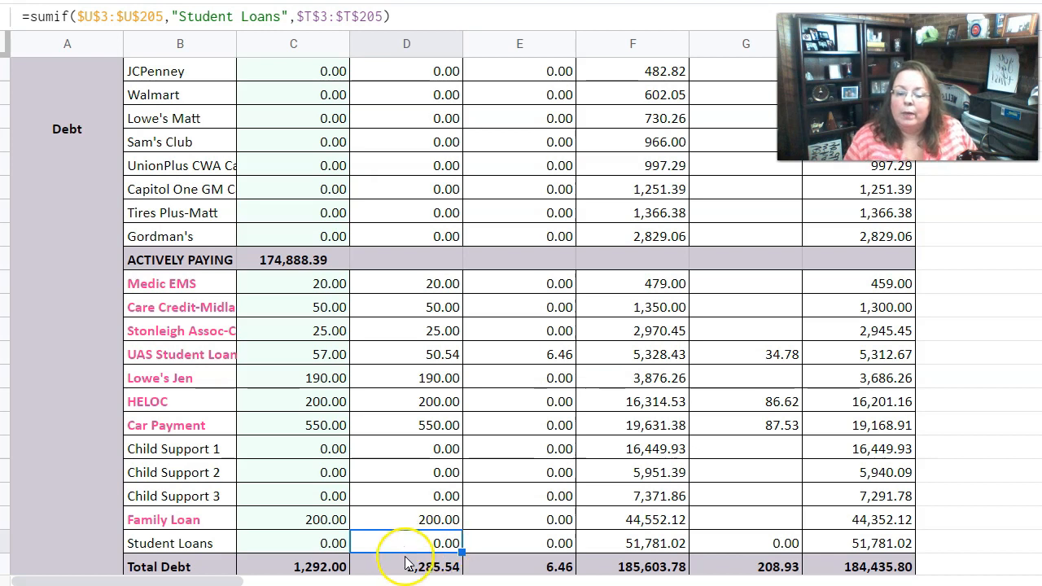
click(407, 565)
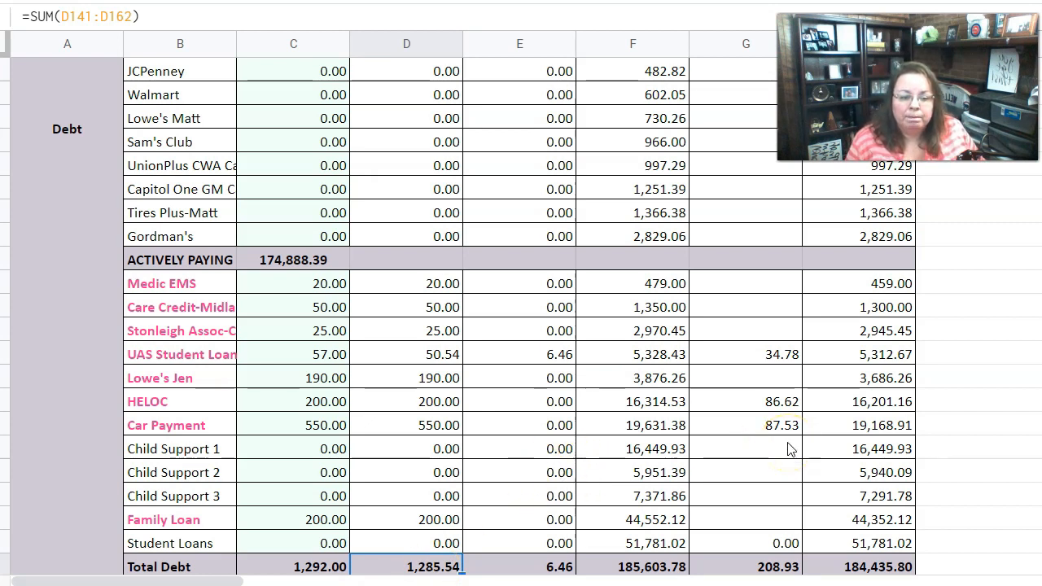
scroll(639, 436, down, 1)
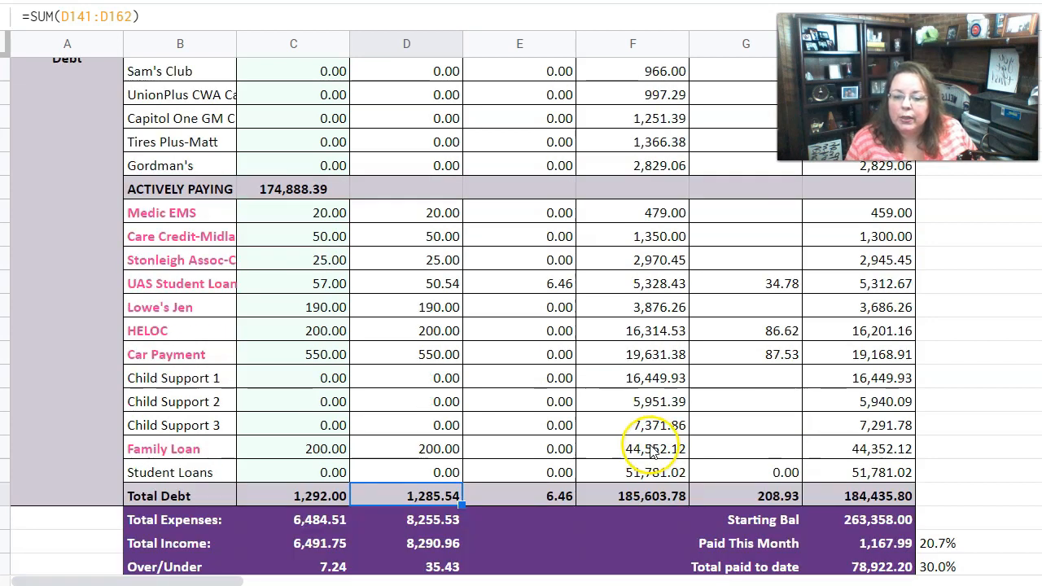
scroll(634, 440, down, 1)
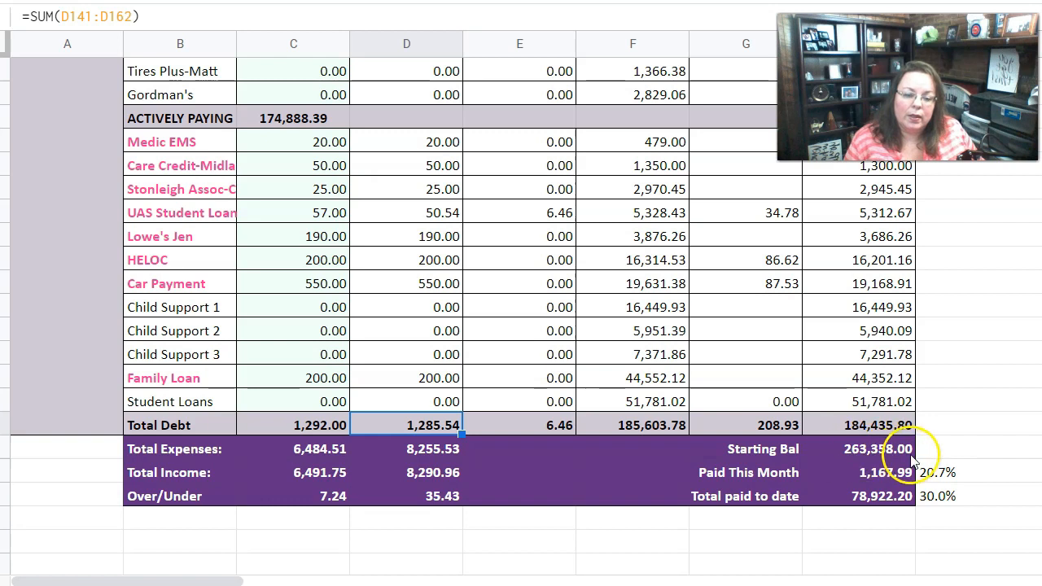
Step: Inspect the Paid This Month formula and the two Total Debt balances it compares, in columns F and H
click(842, 475)
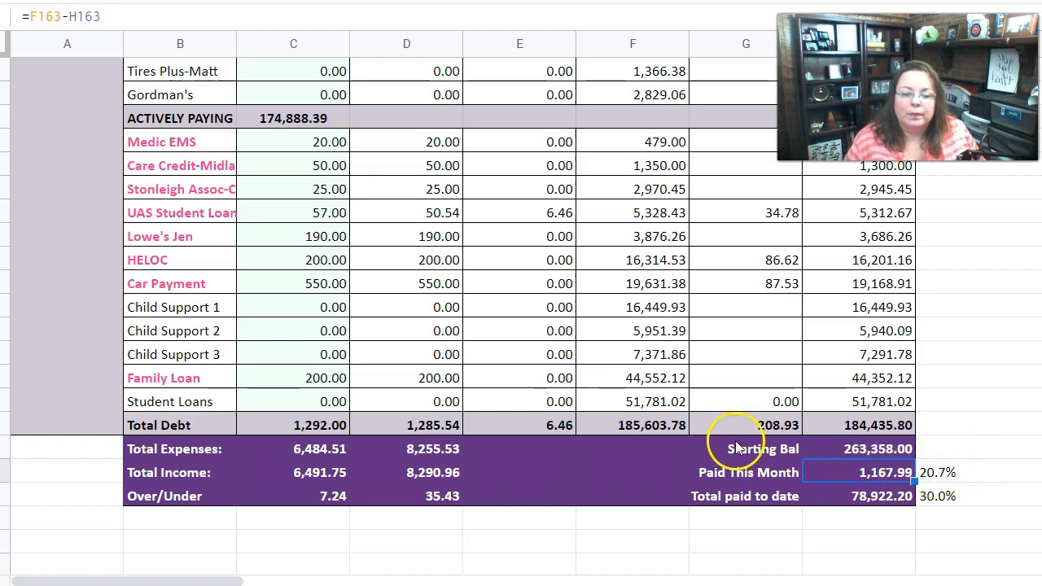
click(646, 429)
click(843, 423)
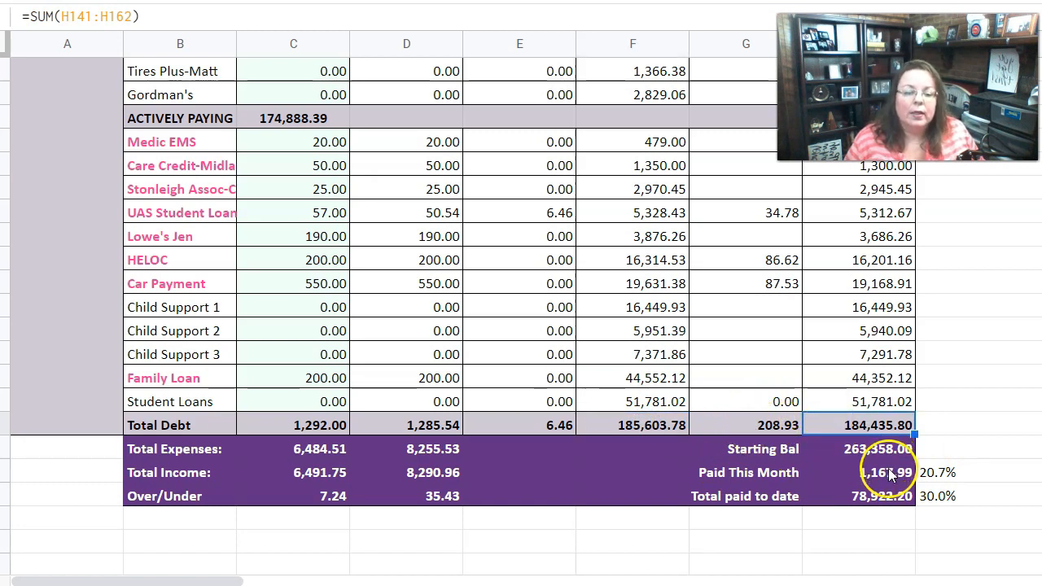
Step: Check the percentage formula beside Paid This Month against the actual Total Debt payment in column D
click(944, 474)
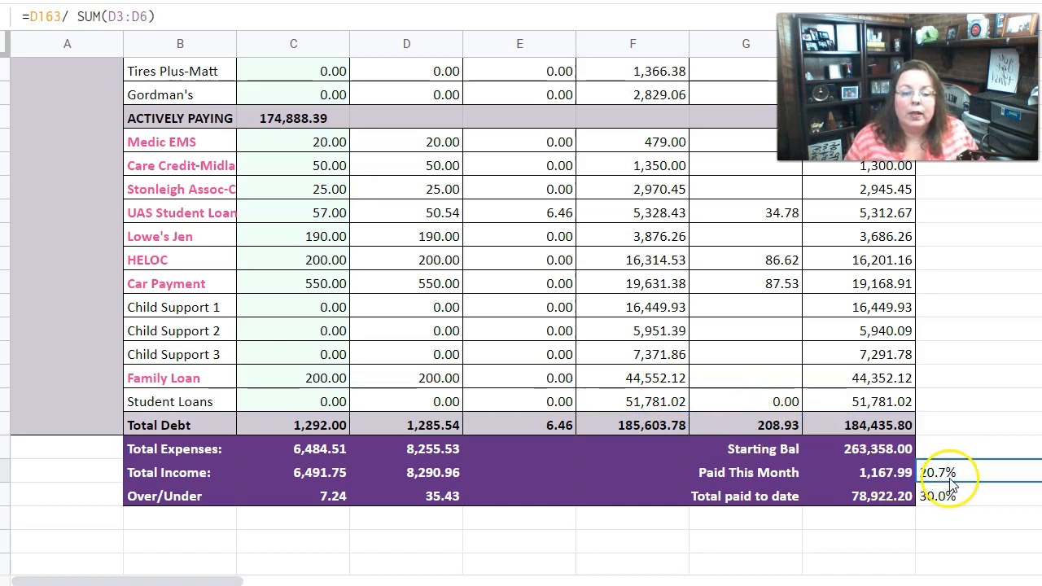
click(427, 425)
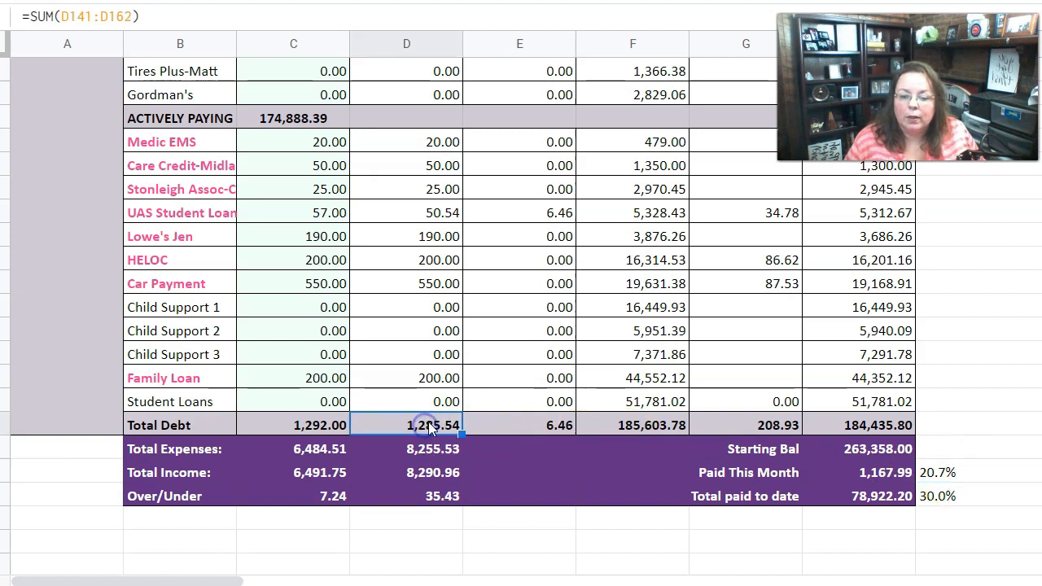
click(956, 473)
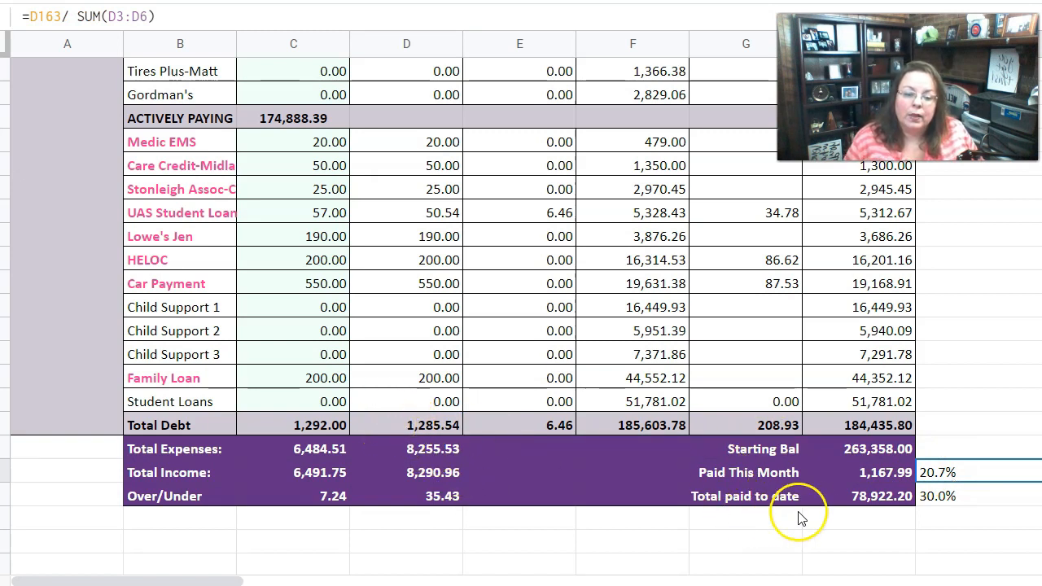
Step: Inspect the Total paid to date formula and the percentage beside it, and view the note in the adjacent cell
click(869, 502)
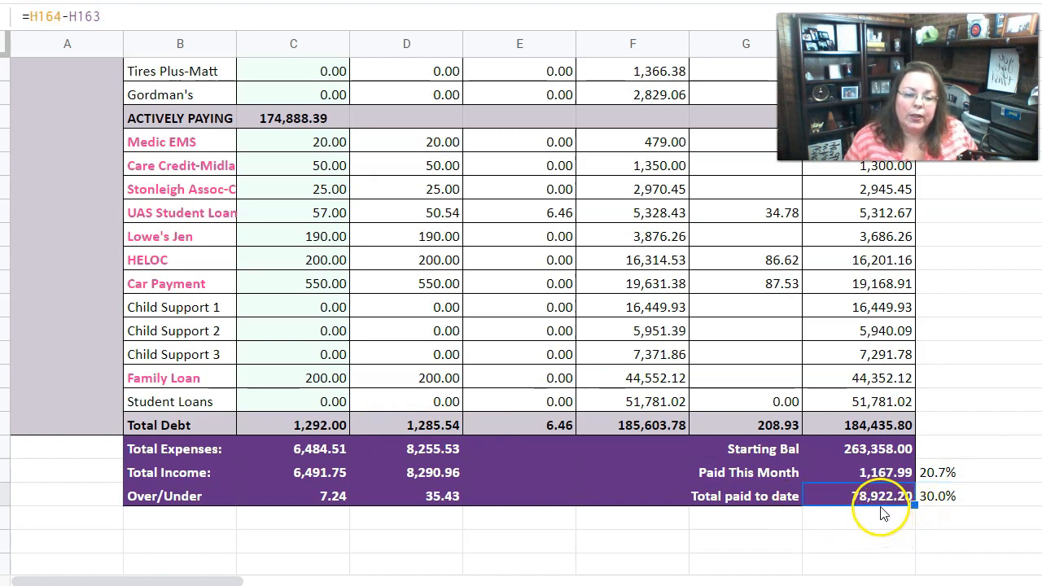
click(964, 500)
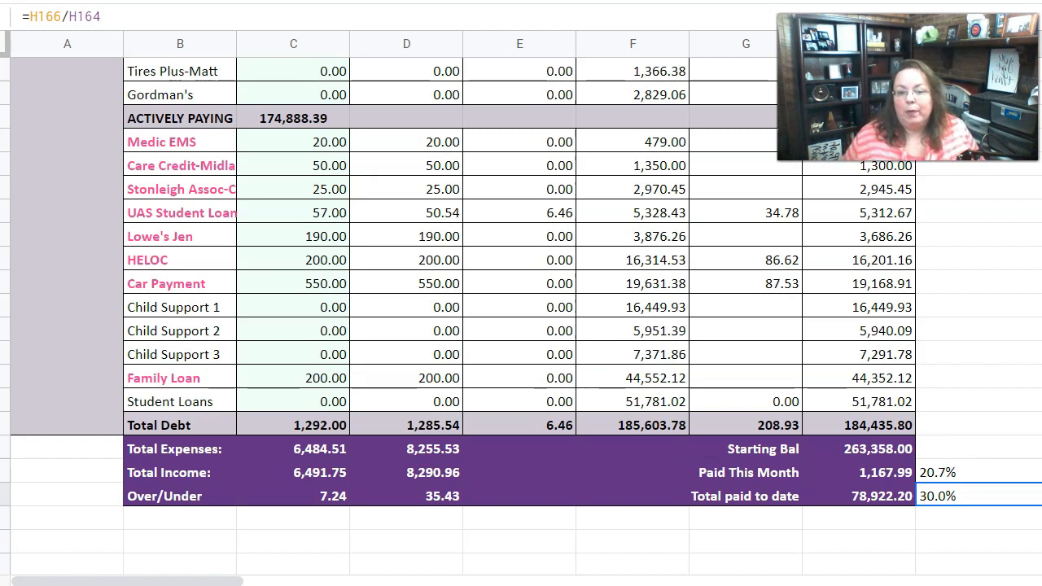
key(Right)
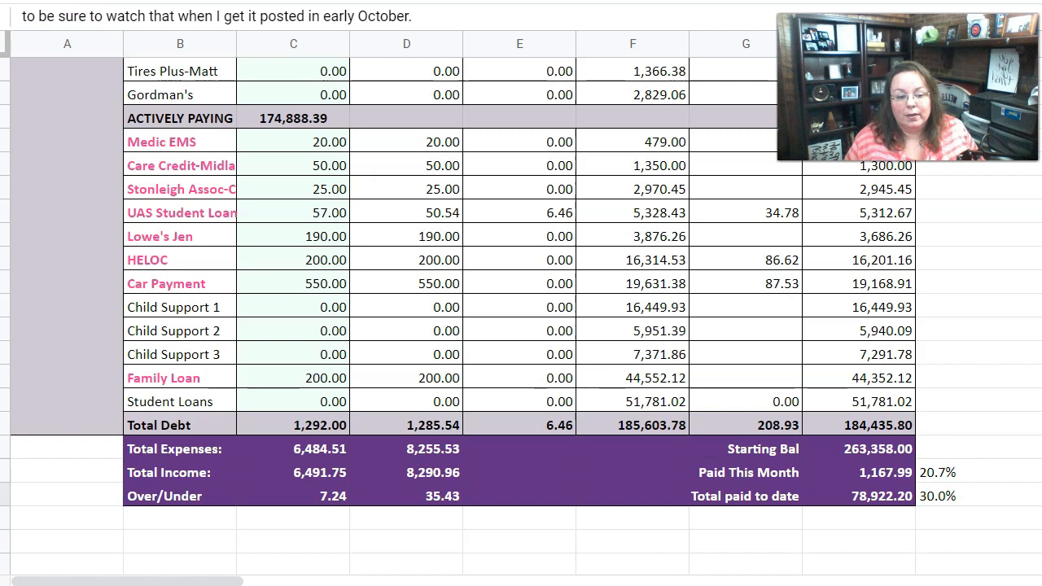